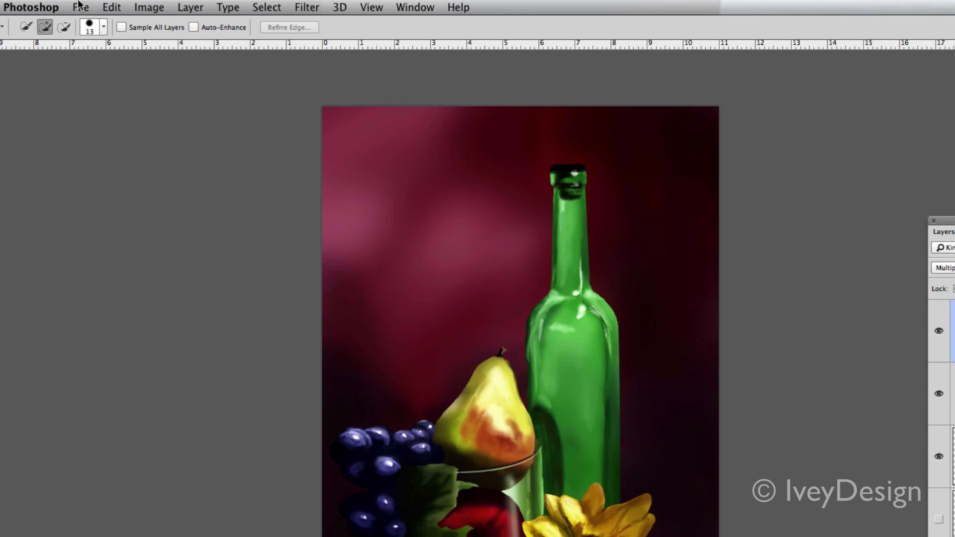
Open Photoshop Print Settings for the still-life painting and move the dialog into position
left_click(80, 6)
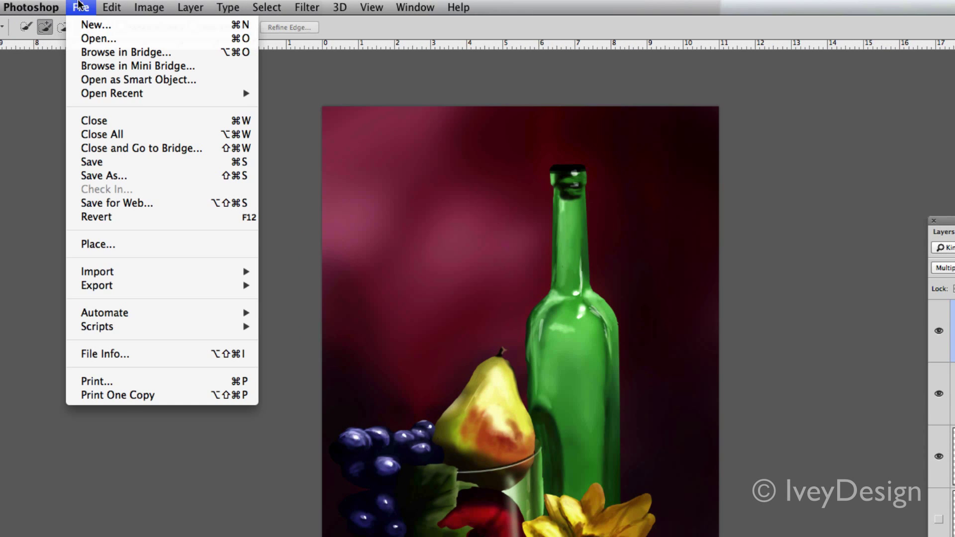
left_click(97, 381)
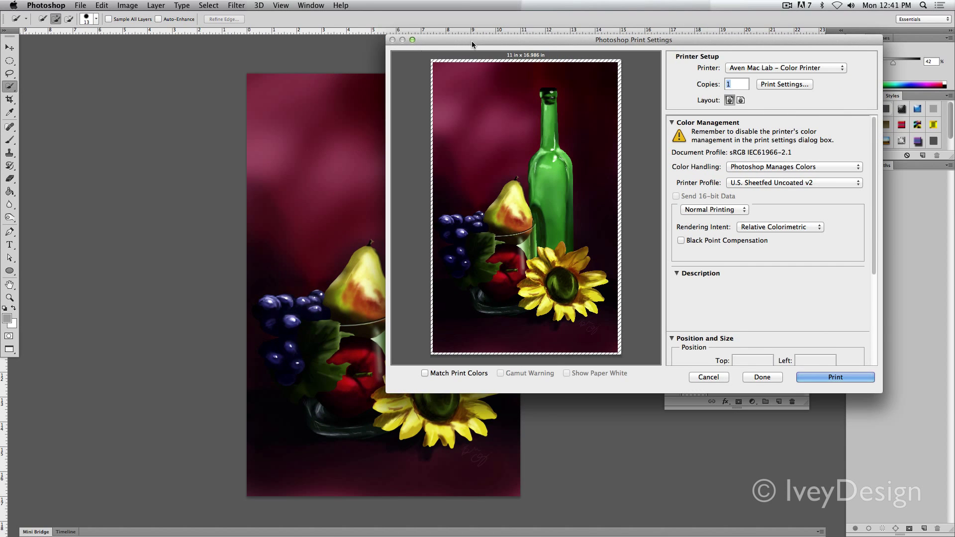
left_click_drag(472, 41, 253, 64)
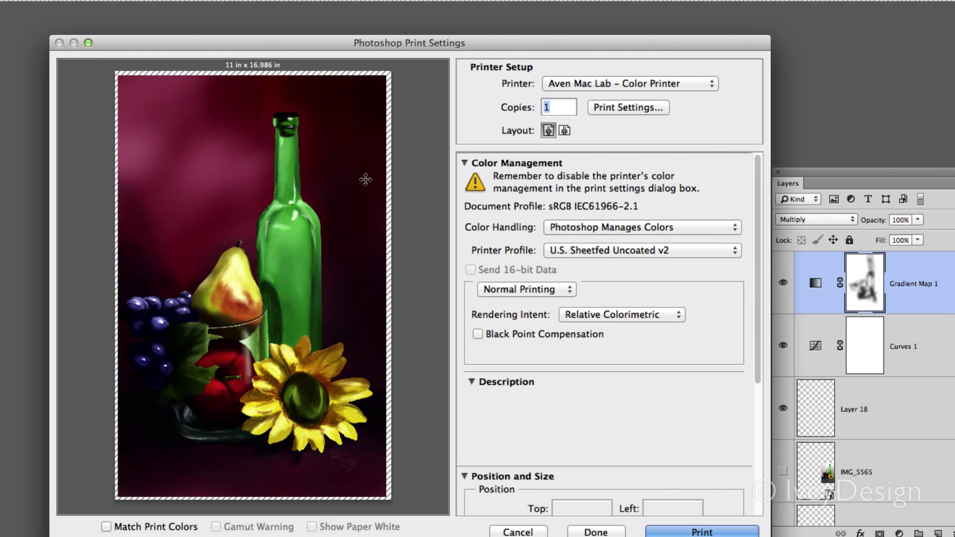
Keep Aven Mac Lab – Color Printer as the printer and switch to landscape (17 × 11 in)
left_click(564, 84)
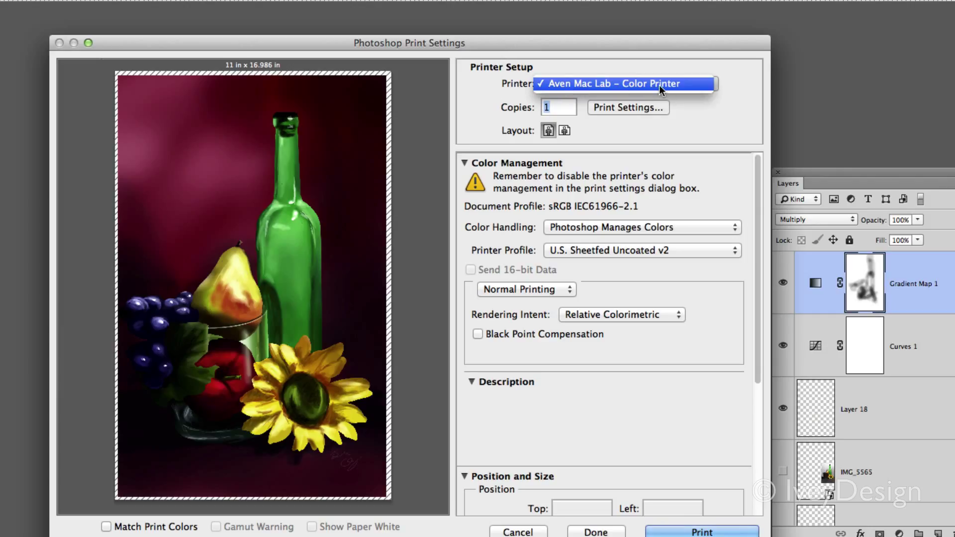
left_click(632, 83)
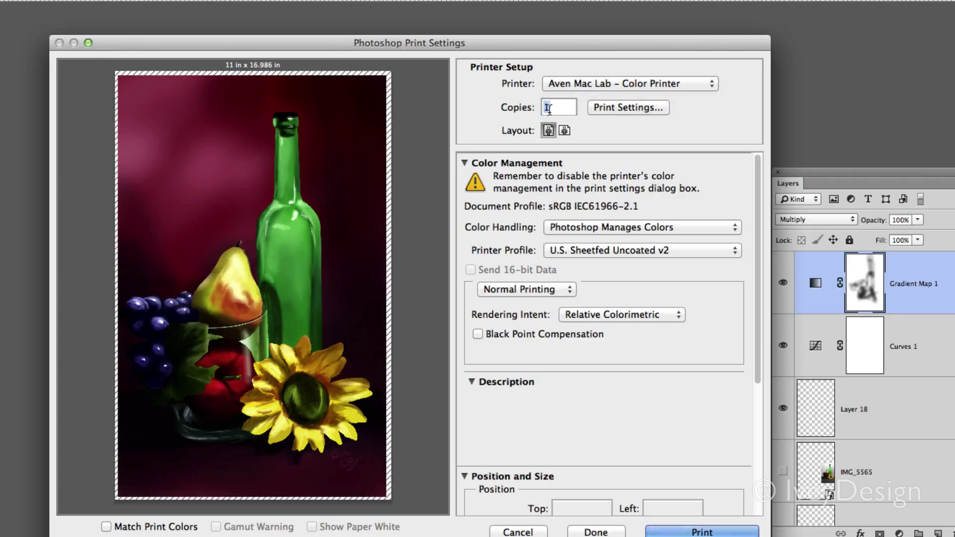
left_click(564, 131)
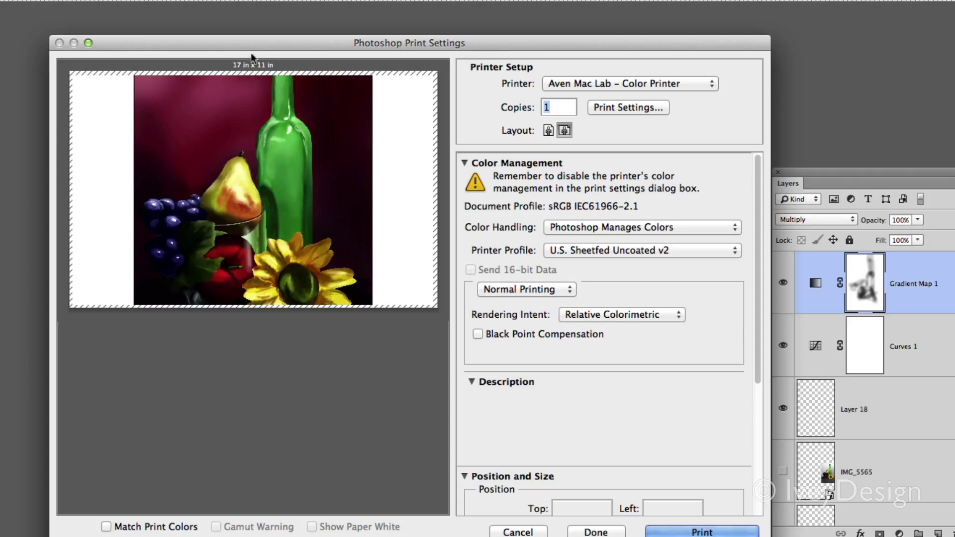
Set the printer's paper size to US Letter and save the printer options
left_click(622, 108)
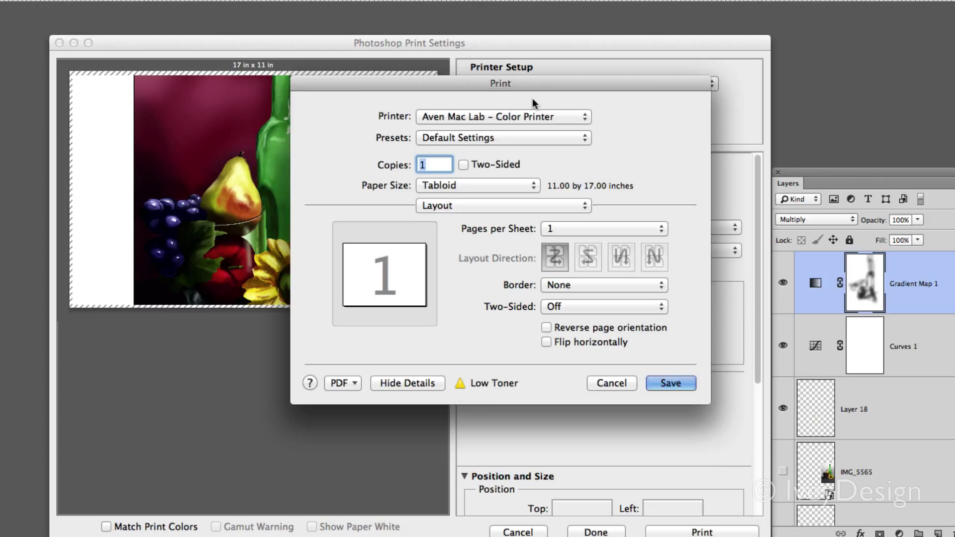
left_click_drag(510, 83, 507, 103)
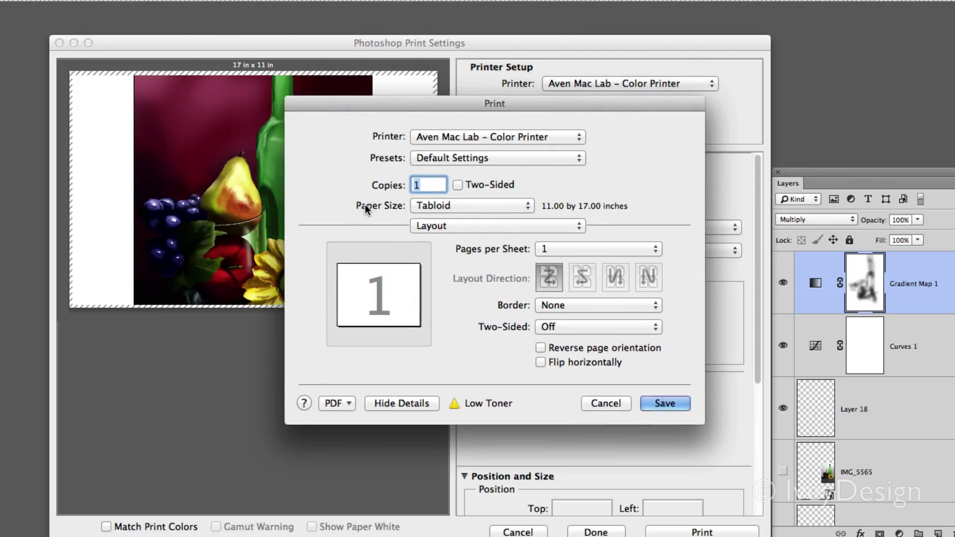
left_click(426, 210)
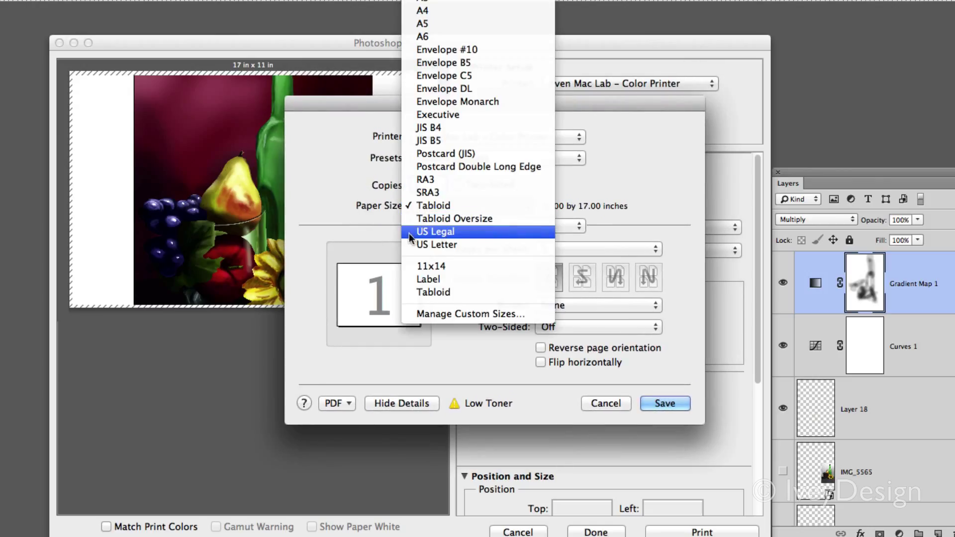
left_click(437, 245)
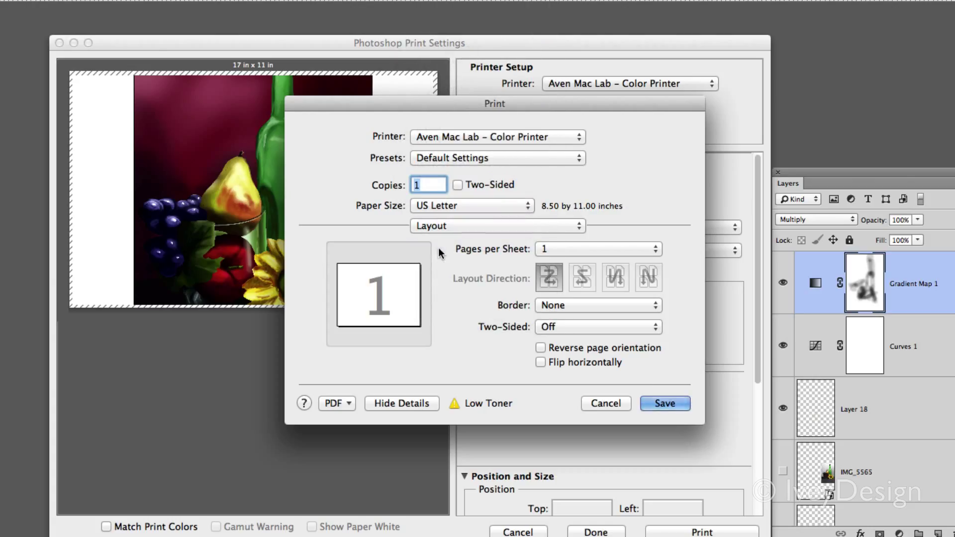
left_click(670, 403)
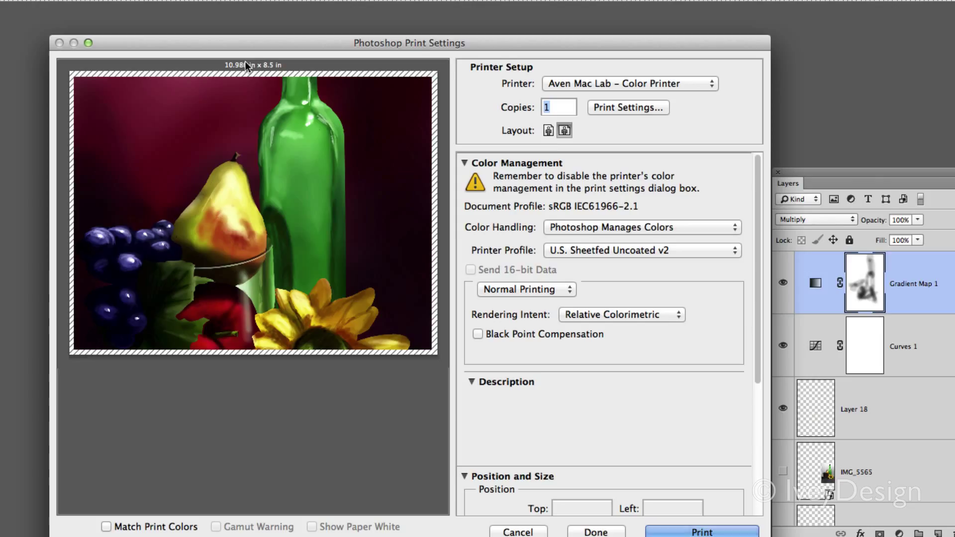
Set the layout to portrait (8.5 × 10.986 in) and move the painting higher on the page
left_click(548, 131)
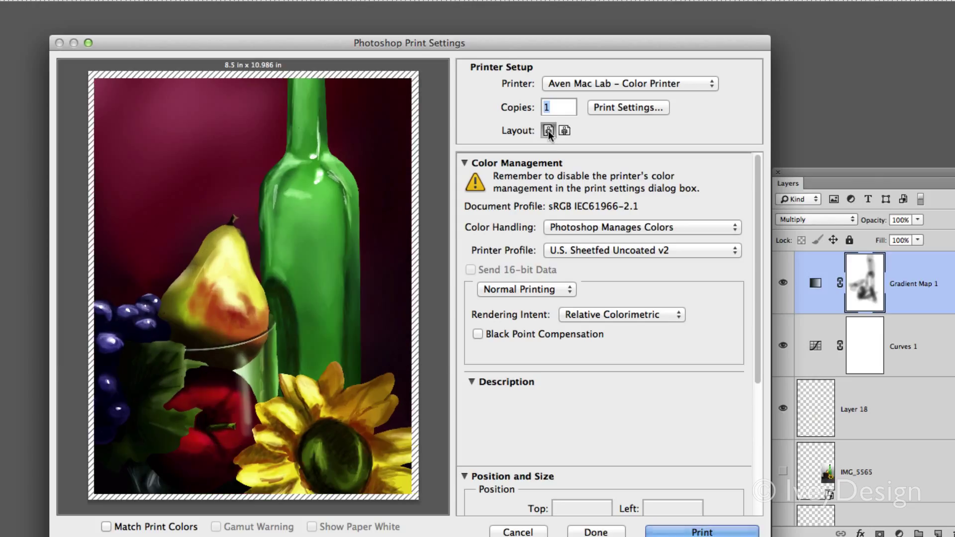
left_click(561, 131)
mouse_move(294, 295)
left_mouse_down()
mouse_move(327, 229)
mouse_move(285, 239)
left_mouse_up()
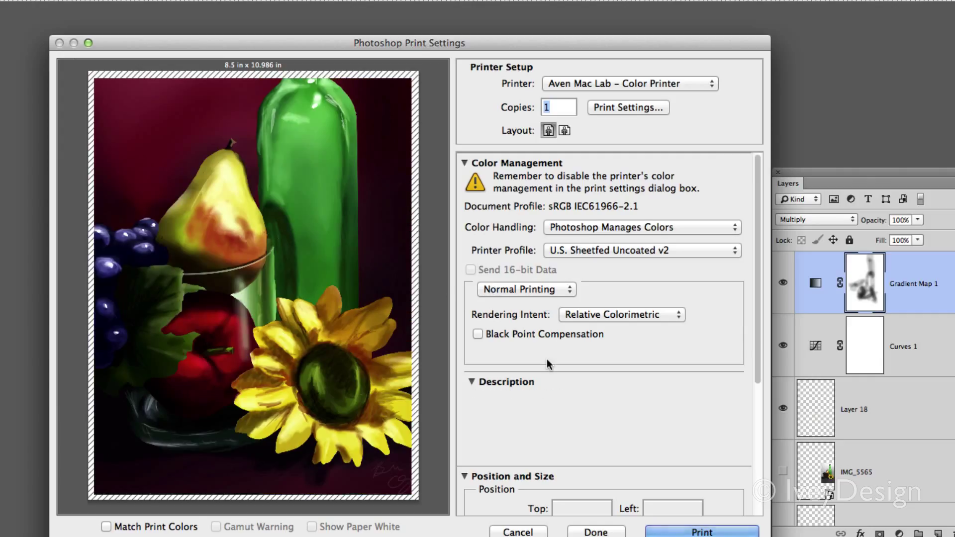
scroll(547, 359, "down", 5)
scroll(547, 359, "down", 5)
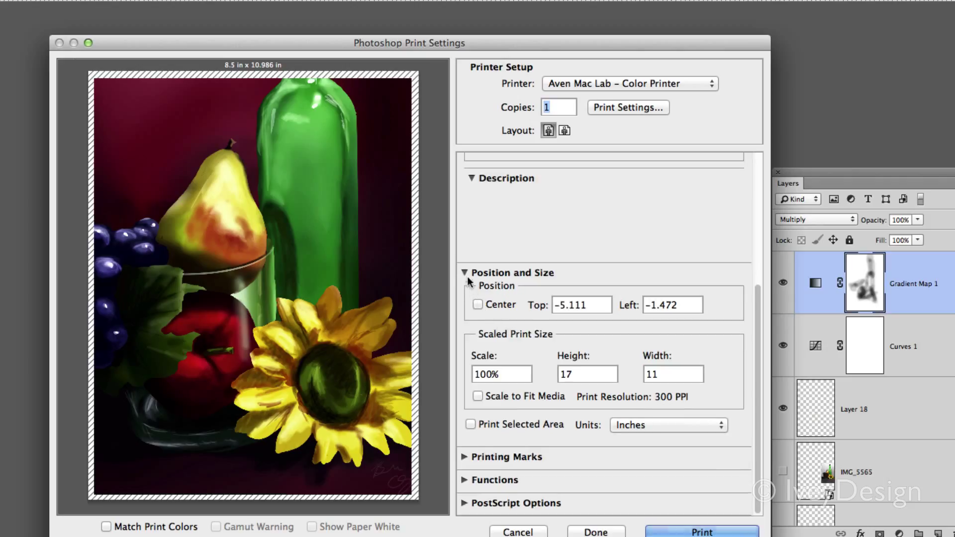
Enable Scale to Fit Media, sizing the painting to 62.66% at 478 PPI
left_click(513, 400)
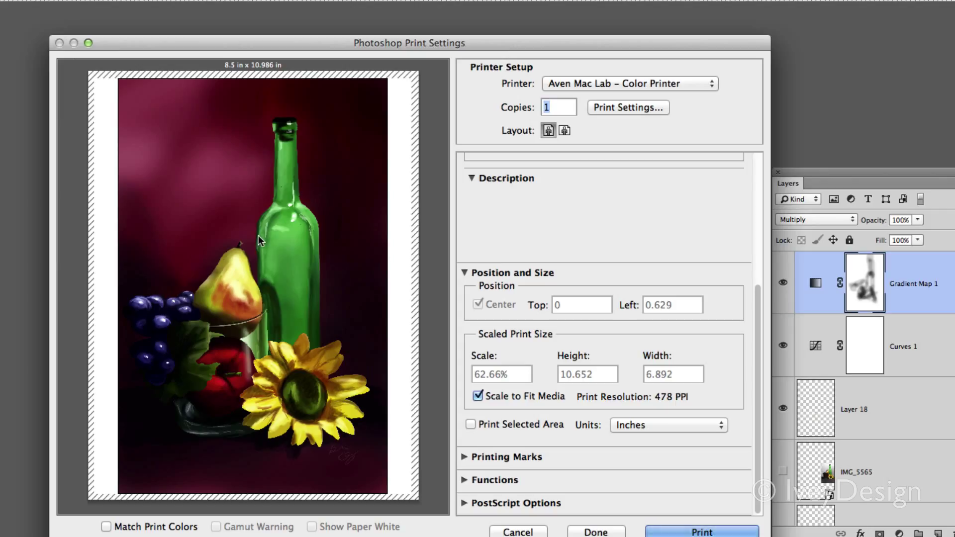
scroll(571, 239, "up", 5)
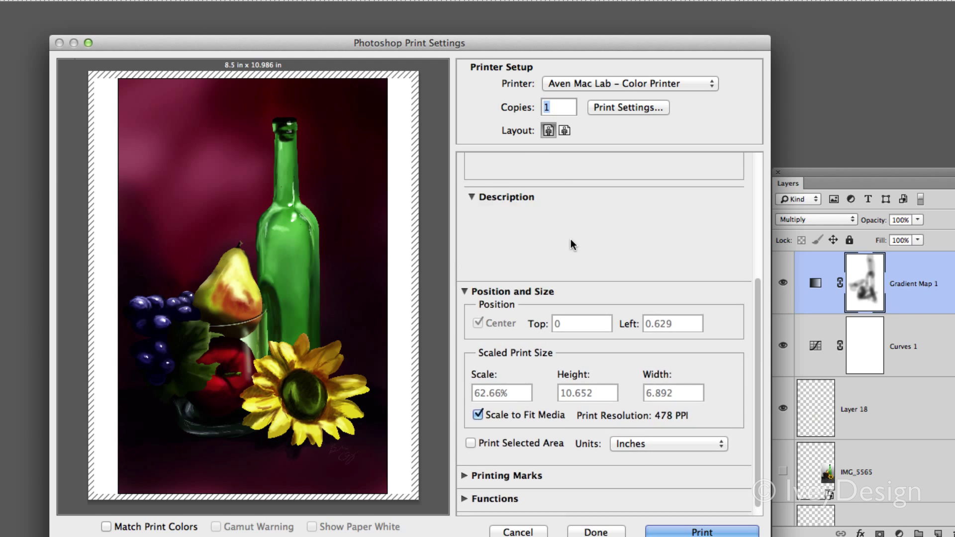
scroll(571, 239, "up", 5)
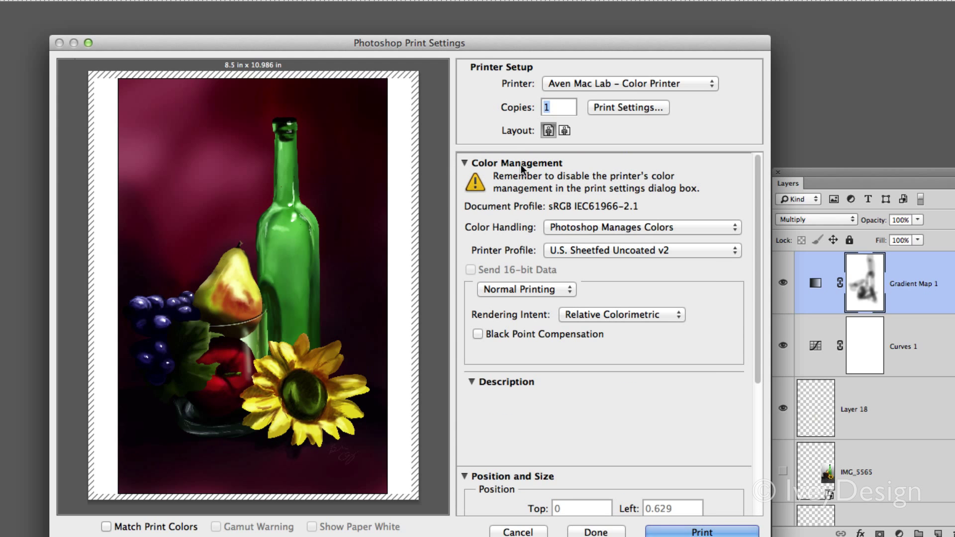
mouse_move(641, 227)
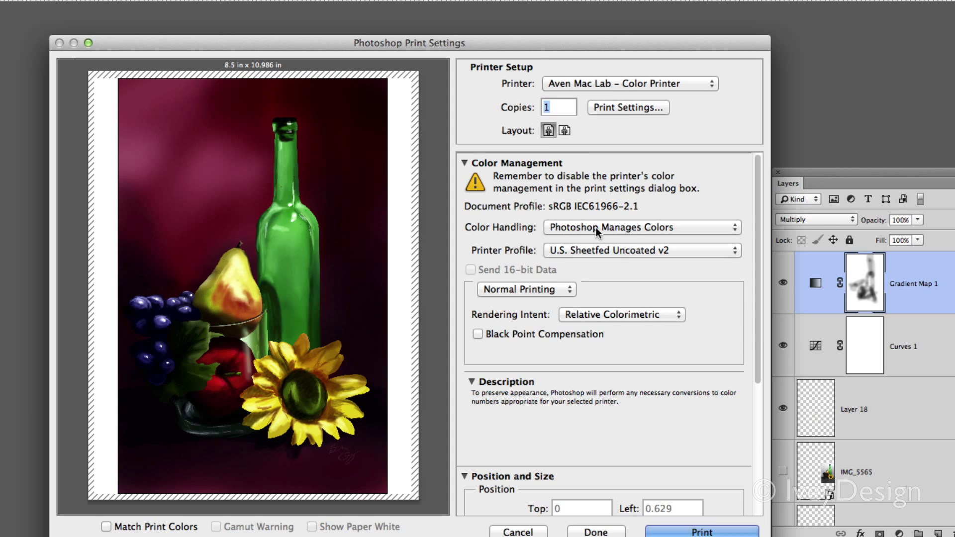
left_click(621, 247)
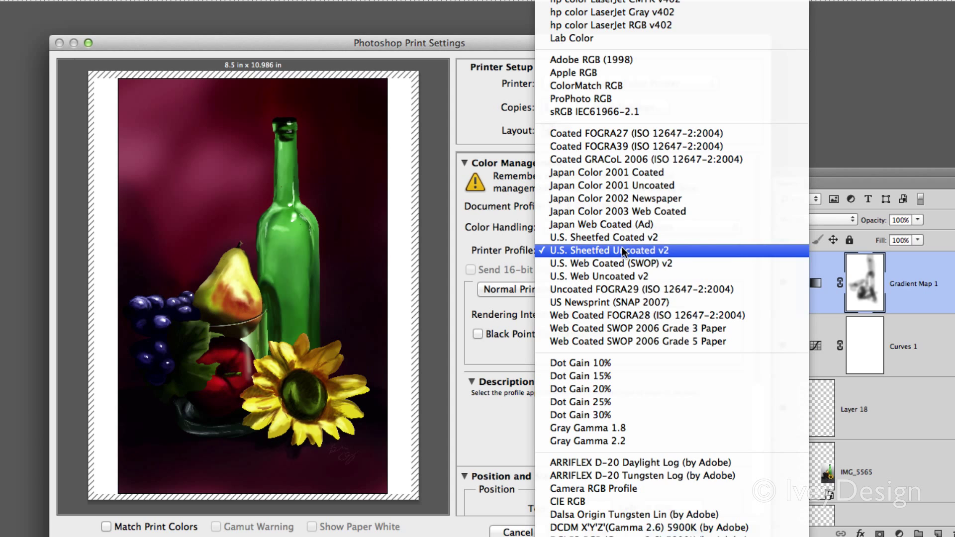
left_click(500, 249)
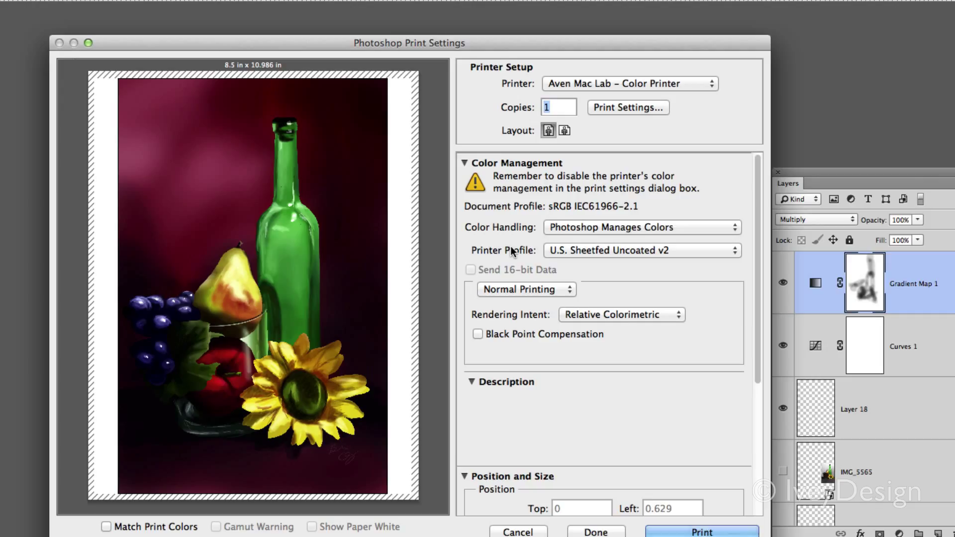
scroll(510, 247, "down", 5)
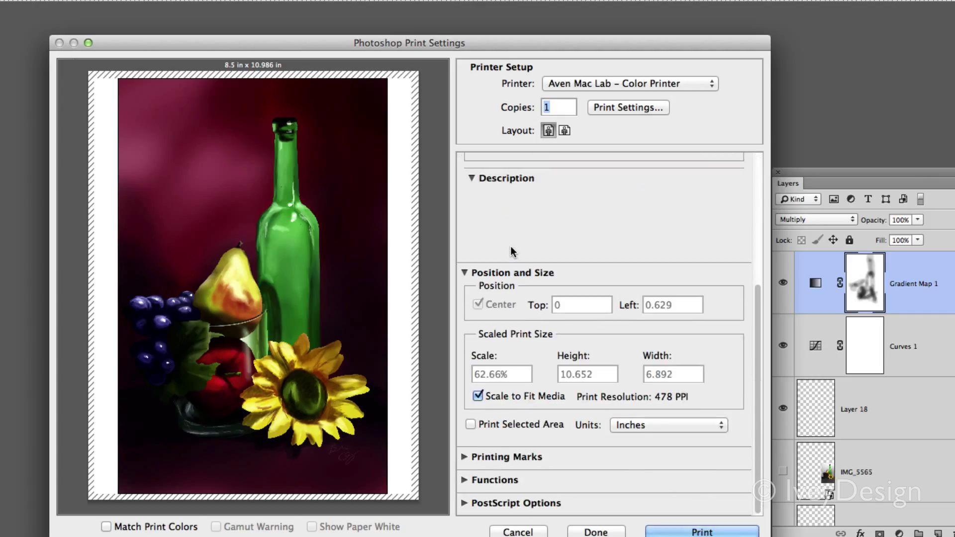
Expand Printing Marks to confirm no crop or registration marks are enabled
left_click(464, 456)
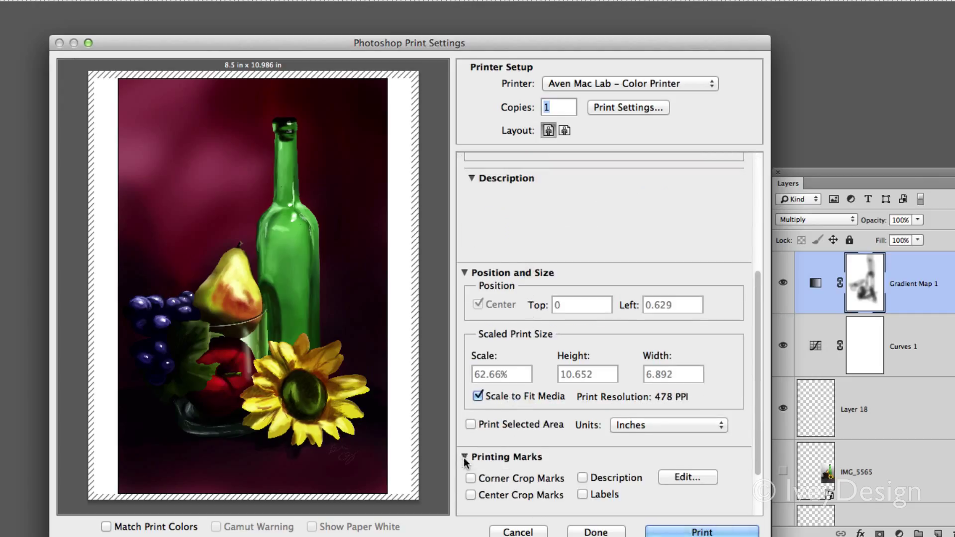
scroll(532, 439, "down", 3)
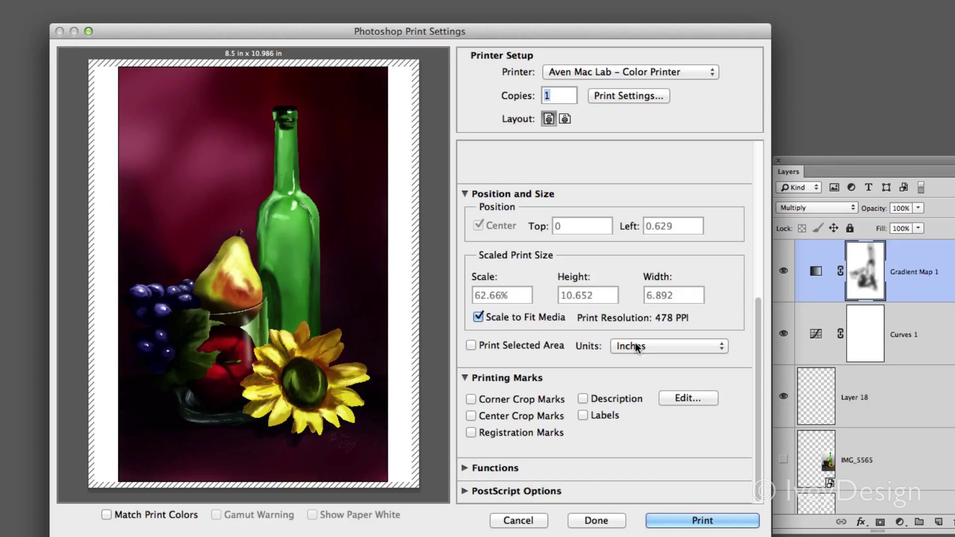
Accept the print settings, then reopen Print Settings to verify the fitted portrait US Letter layout
left_click(595, 521)
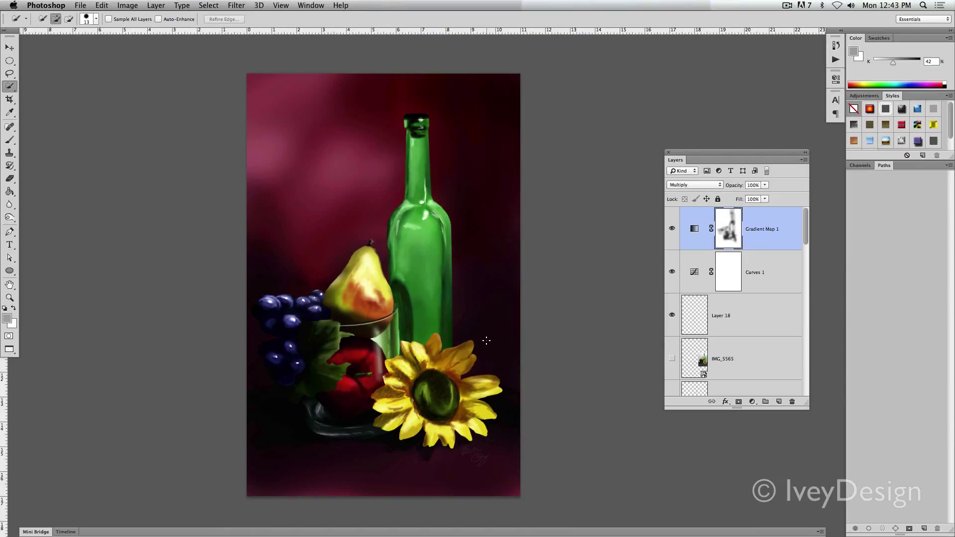
left_click(81, 6)
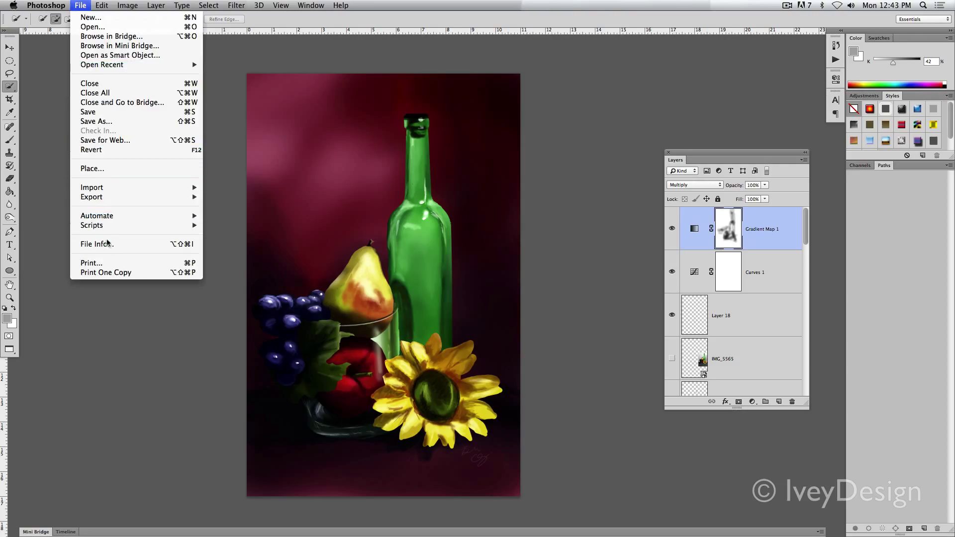
left_click(105, 264)
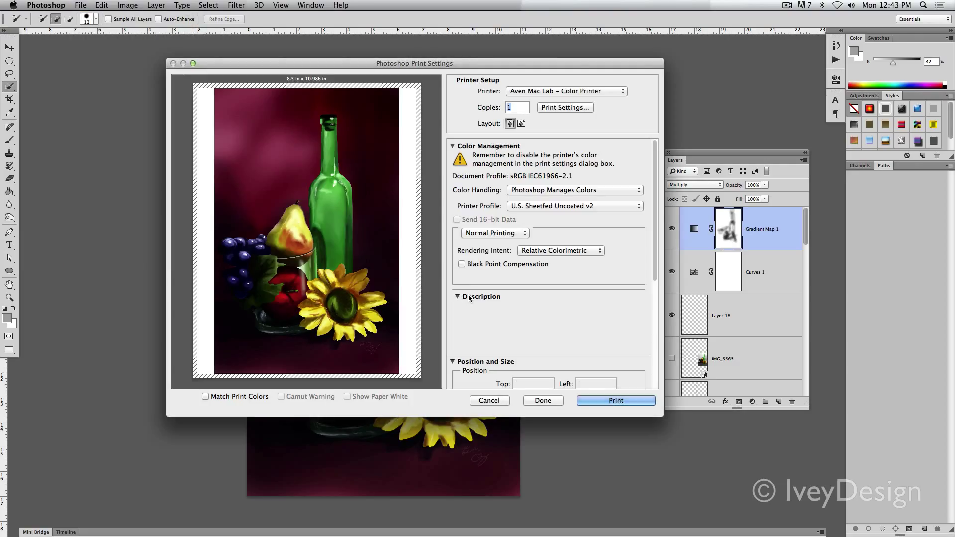